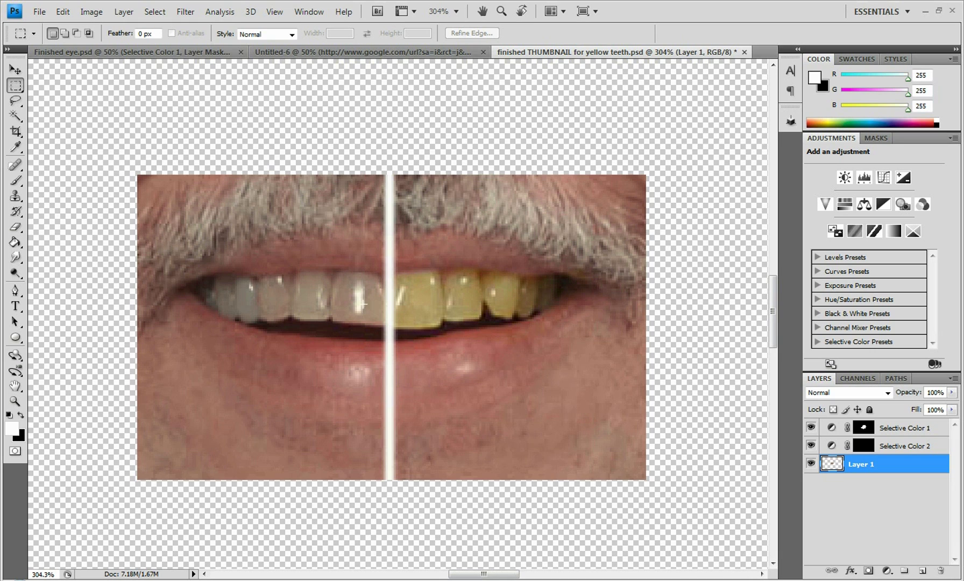
# Toggle the second Selective Color layer off and on to compare, then create a Clipboard-preset document.
pyautogui.click(811, 445)
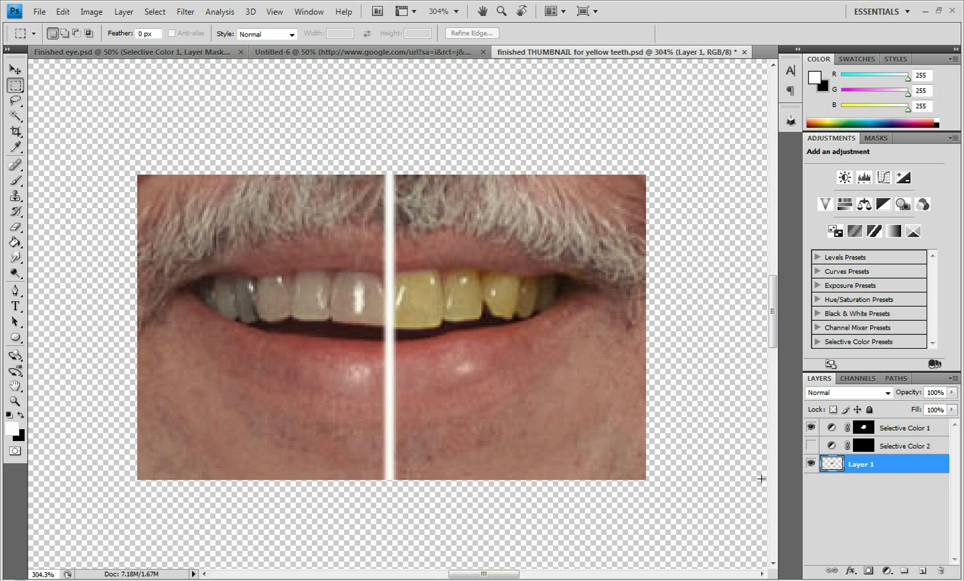
pyautogui.click(811, 446)
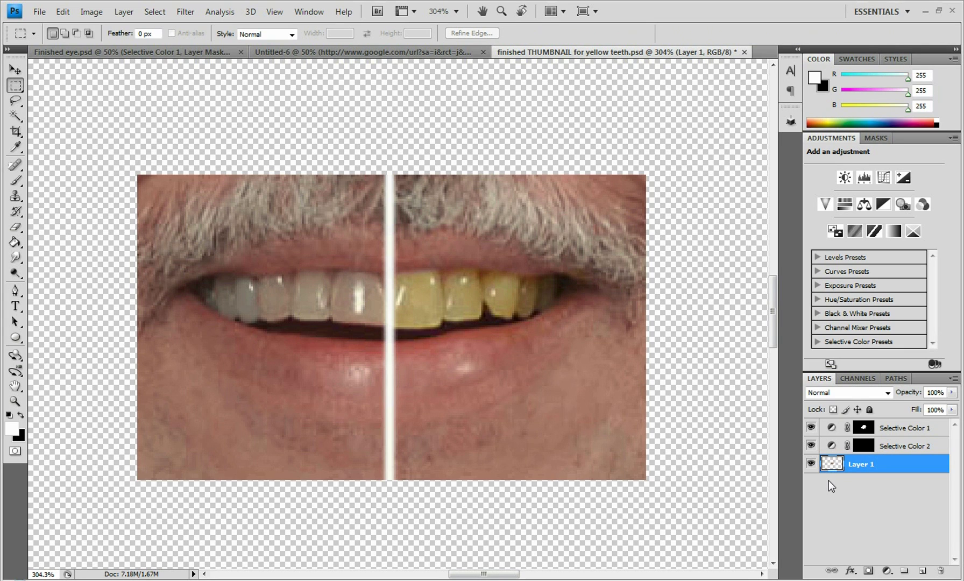
pyautogui.click(39, 11)
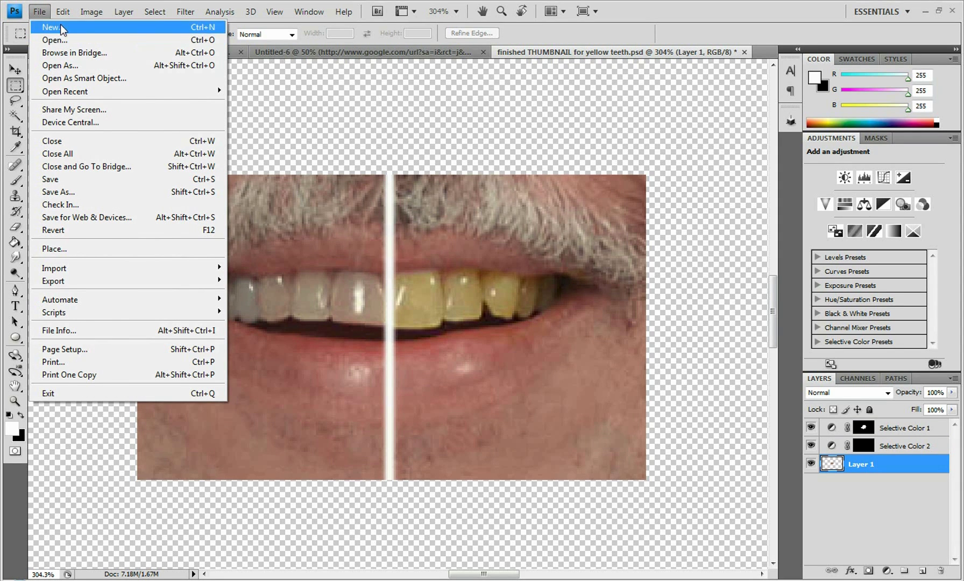
pyautogui.click(61, 25)
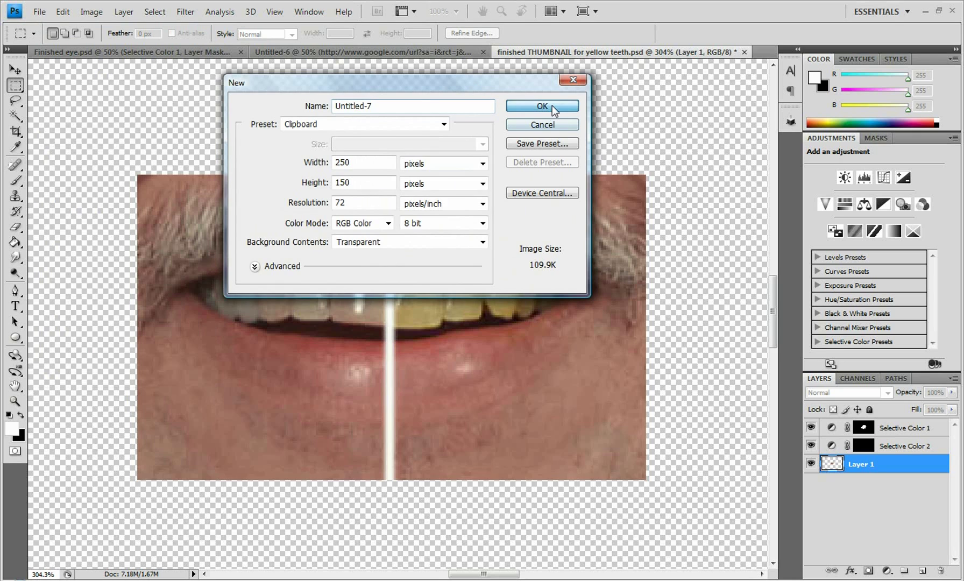
pyautogui.click(552, 106)
# Paste the yellow-teeth smile photo into the new document and zoom in on it.
pyautogui.click(63, 12)
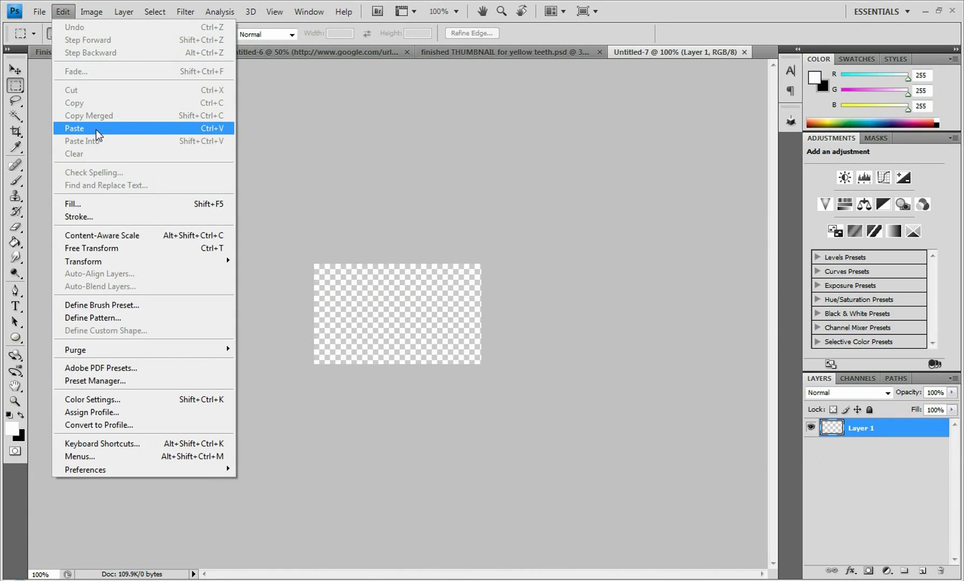
pyautogui.click(95, 129)
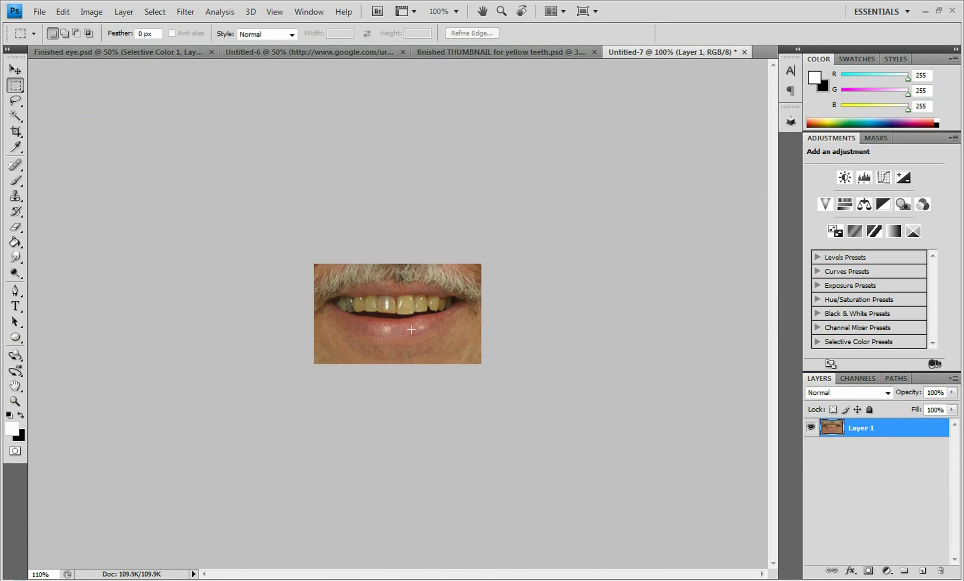
pyautogui.scroll(3, 411, 329)
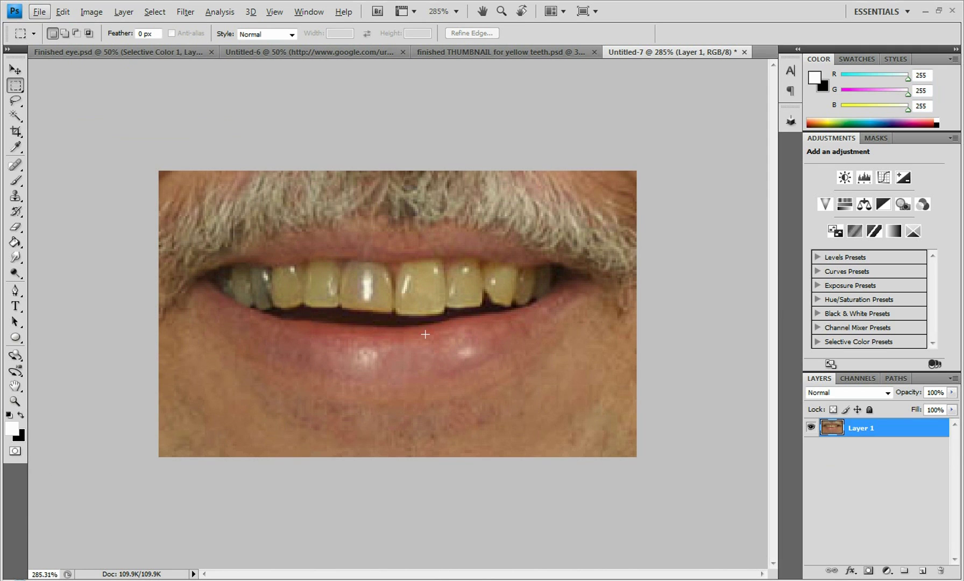
pyautogui.scroll(1, 425, 335)
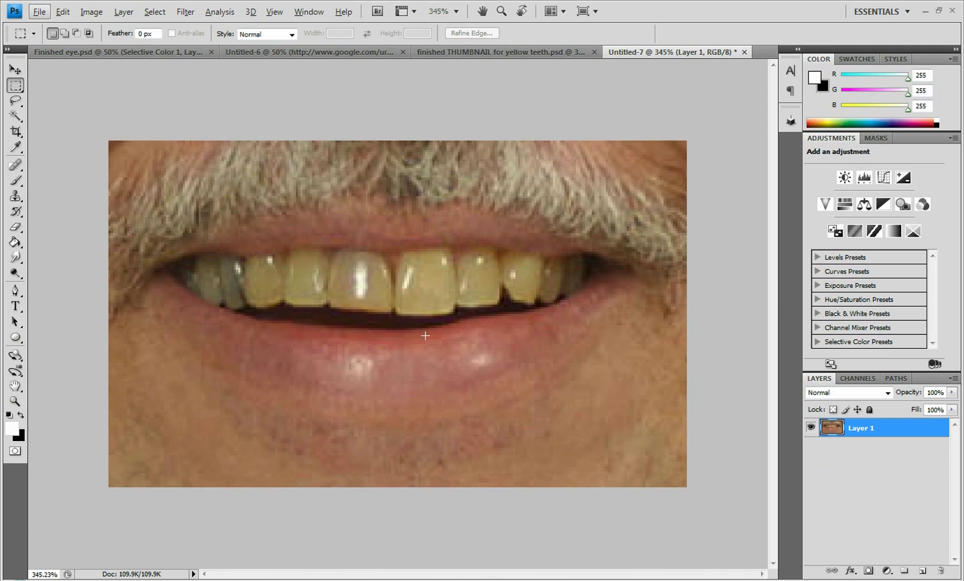
pyautogui.scroll(-1, 424, 338)
# Add a Selective Color layer setting Yellows' Yellow to -100, and make black the foreground colour.
pyautogui.click(887, 570)
pyautogui.click(887, 572)
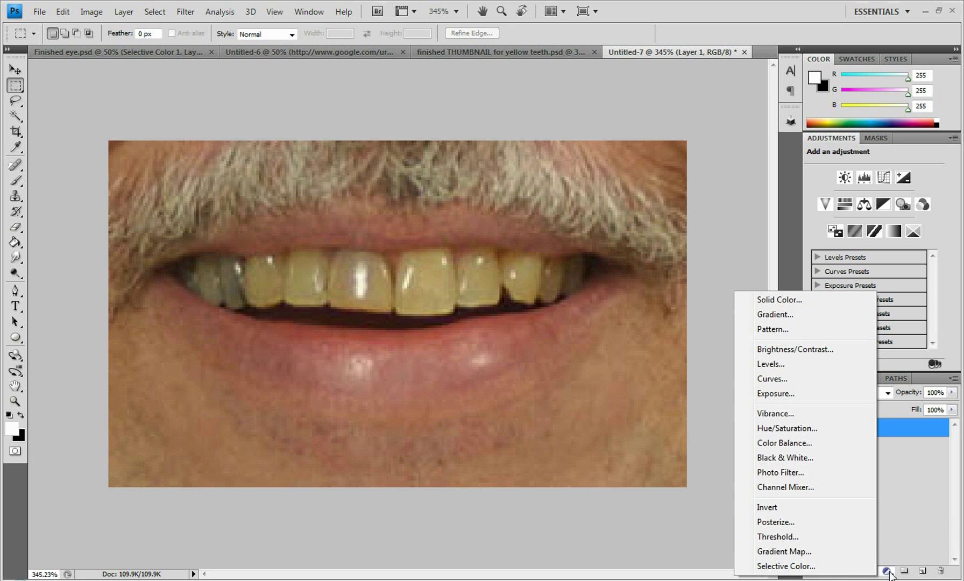
pyautogui.click(824, 566)
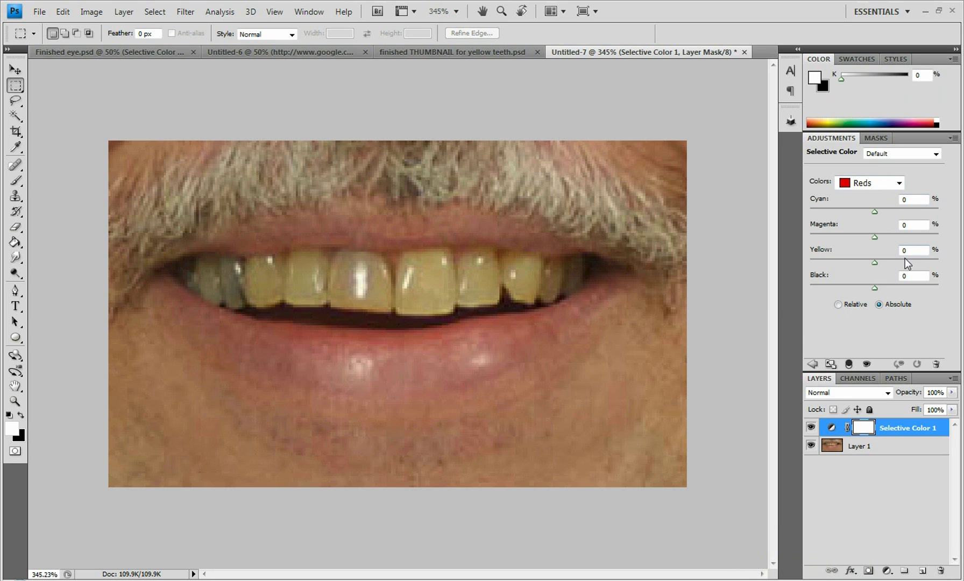
pyautogui.click(889, 187)
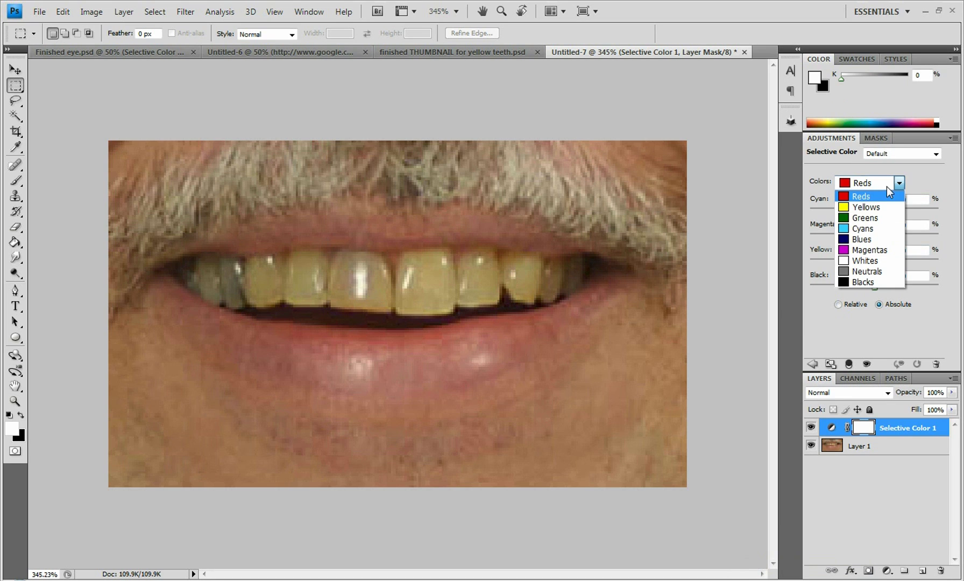
pyautogui.click(872, 210)
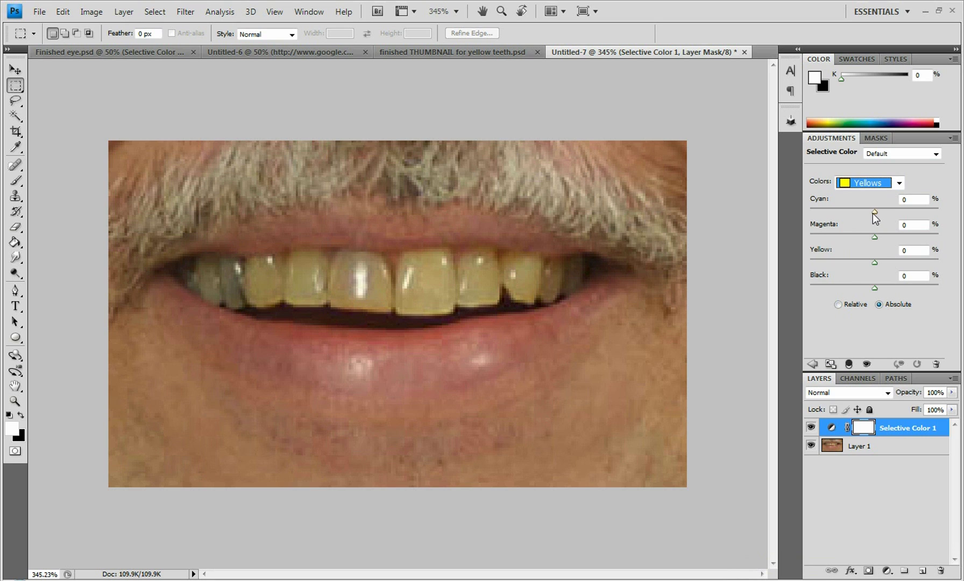
pyautogui.moveTo(874, 263); pyautogui.dragTo(777, 268)
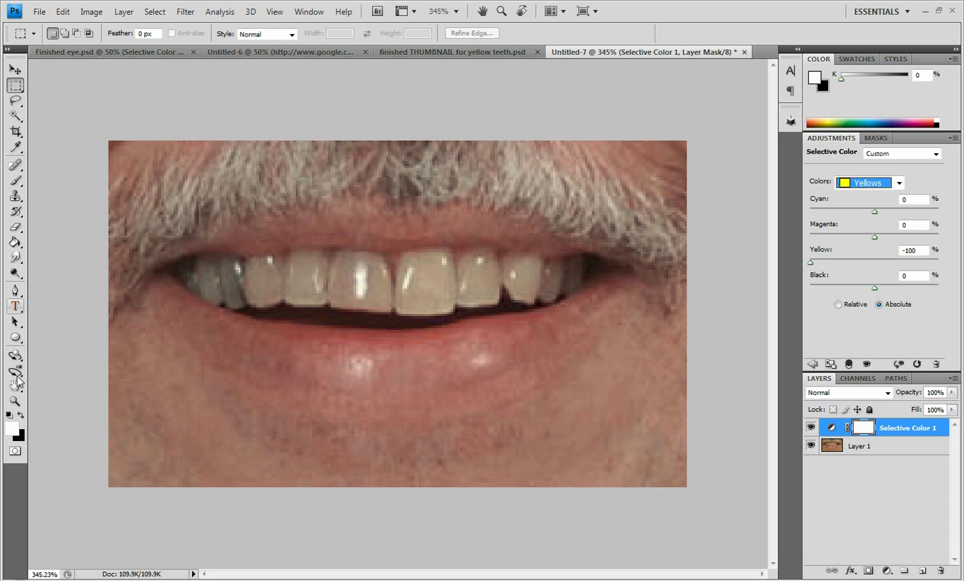
pyautogui.click(21, 415)
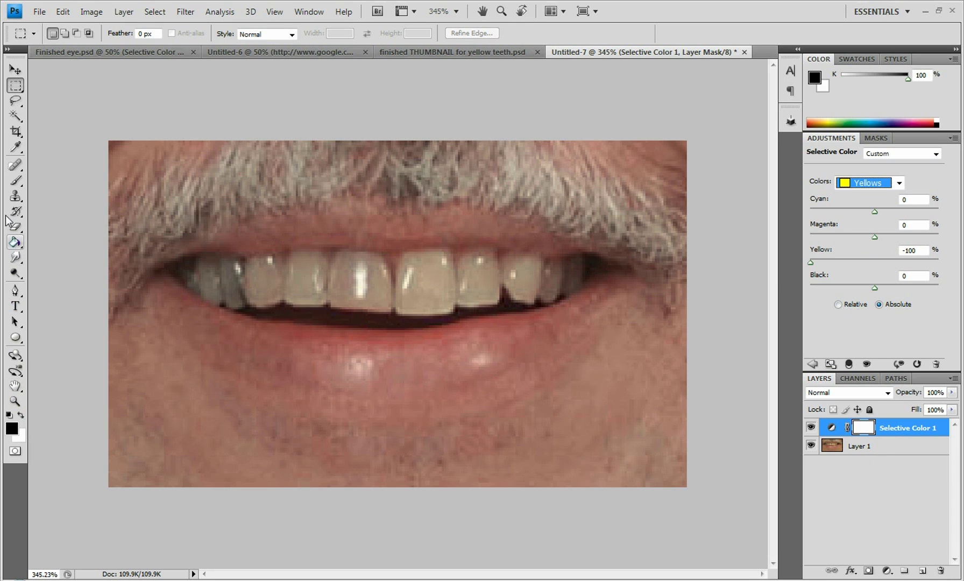
# Fill the Selective Color mask with black, then paint white over the front teeth.
pyautogui.click(16, 244)
pyautogui.click(257, 210)
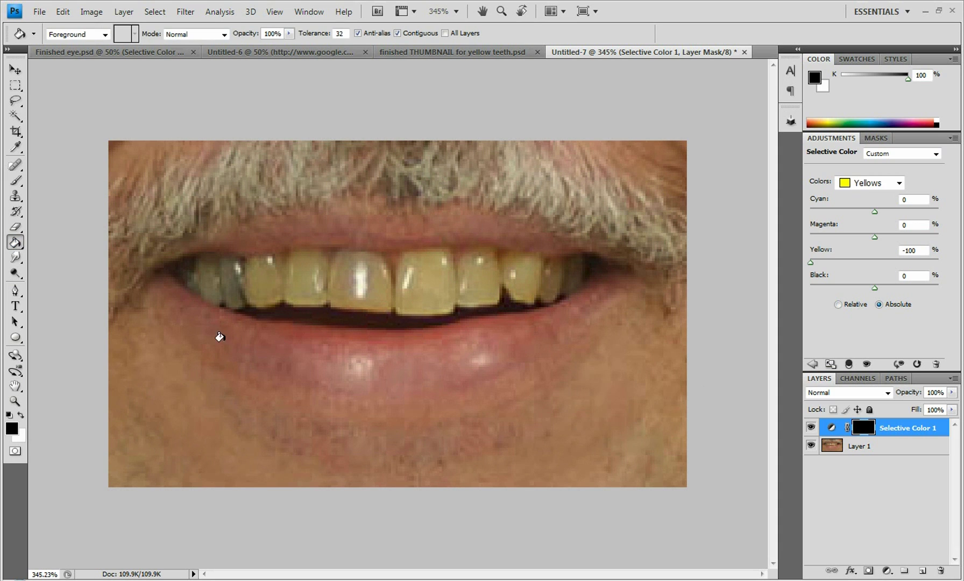
pyautogui.click(16, 180)
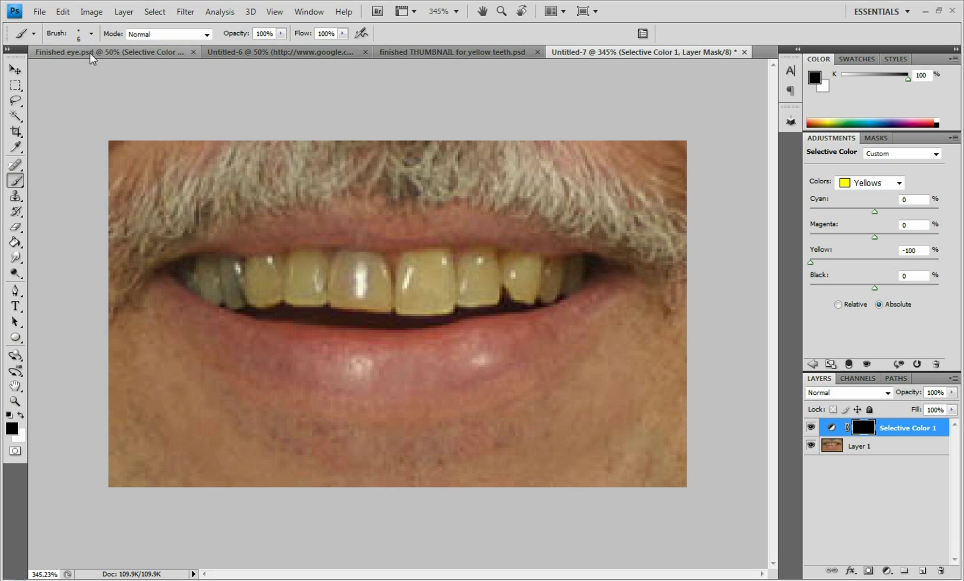
pyautogui.click(21, 415)
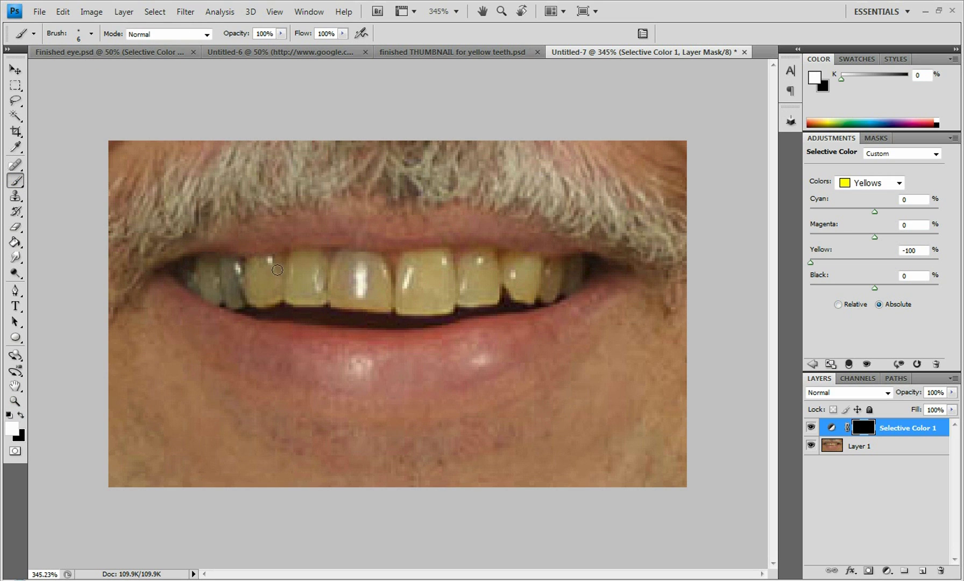
pyautogui.moveTo(277, 269)
pyautogui.mouseDown()
pyautogui.moveTo(313, 289)
pyautogui.moveTo(292, 297)
pyautogui.moveTo(364, 303)
pyautogui.moveTo(323, 301)
pyautogui.moveTo(388, 326)
pyautogui.moveTo(427, 299)
pyautogui.moveTo(416, 306)
pyautogui.moveTo(409, 277)
pyautogui.moveTo(379, 287)
pyautogui.moveTo(424, 272)
pyautogui.moveTo(419, 260)
pyautogui.moveTo(436, 256)
pyautogui.moveTo(374, 250)
pyautogui.moveTo(376, 260)
pyautogui.moveTo(325, 268)
pyautogui.moveTo(396, 284)
pyautogui.moveTo(280, 259)
pyautogui.mouseUp()
# Resize the brush to 47 then 27 px and paint white over the remaining right-side teeth.
pyautogui.click(92, 34)
pyautogui.moveTo(61, 77); pyautogui.dragTo(124, 103)
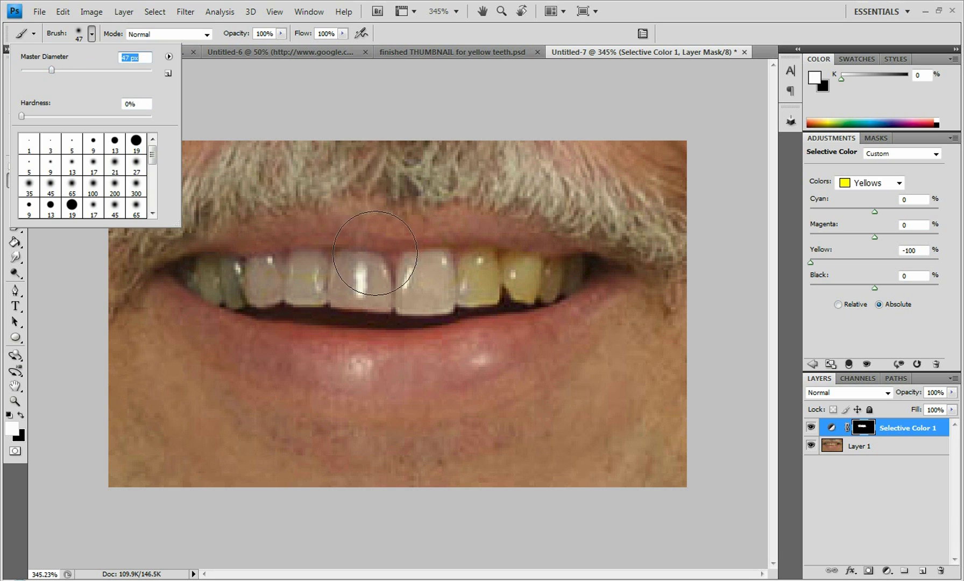
pyautogui.click(371, 272)
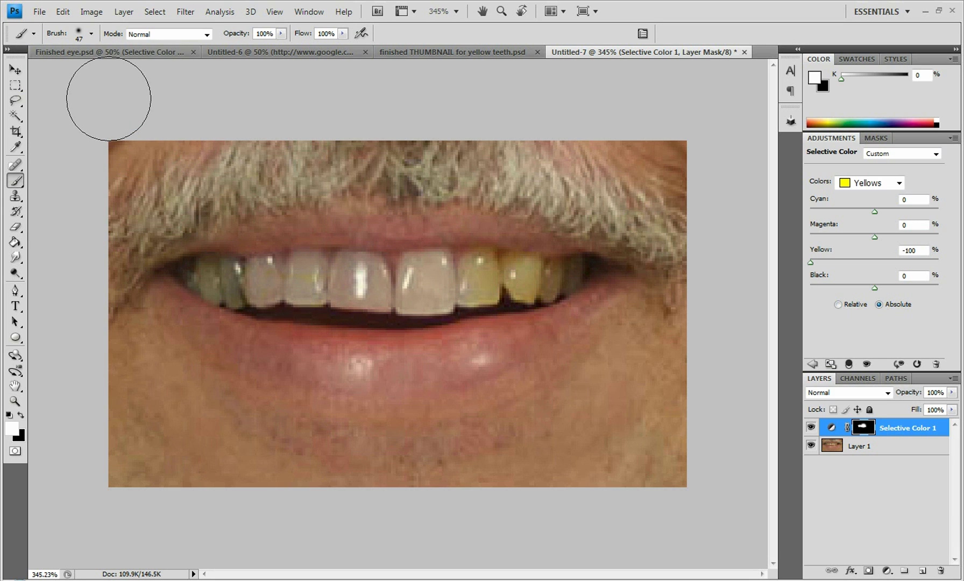
pyautogui.click(92, 37)
pyautogui.moveTo(52, 71); pyautogui.dragTo(38, 70)
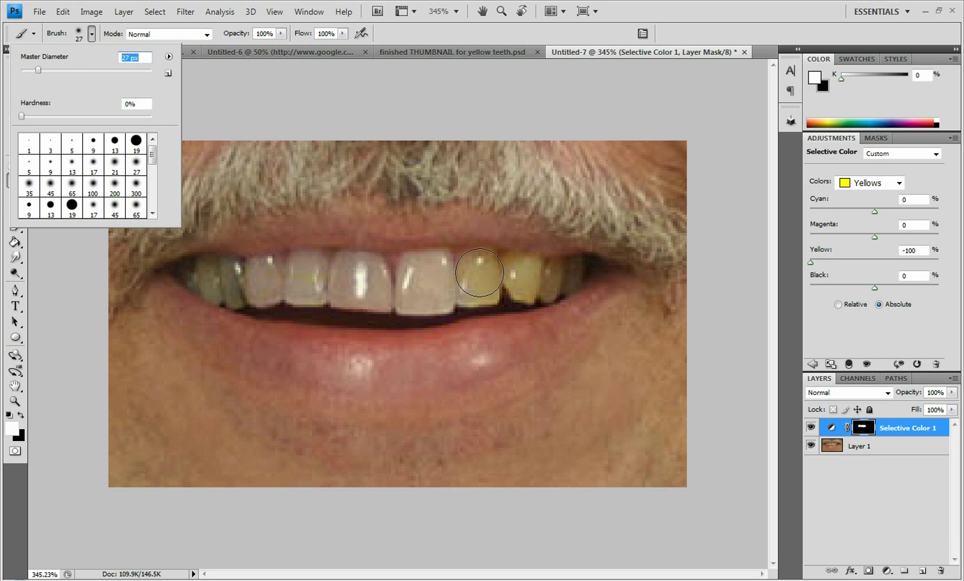
pyautogui.click(474, 283)
pyautogui.moveTo(473, 283)
pyautogui.mouseDown()
pyautogui.moveTo(494, 282)
pyautogui.moveTo(213, 278)
pyautogui.moveTo(387, 298)
pyautogui.moveTo(568, 277)
pyautogui.moveTo(456, 283)
pyautogui.moveTo(436, 308)
pyautogui.moveTo(512, 256)
pyautogui.moveTo(508, 261)
pyautogui.moveTo(521, 274)
pyautogui.mouseUp()
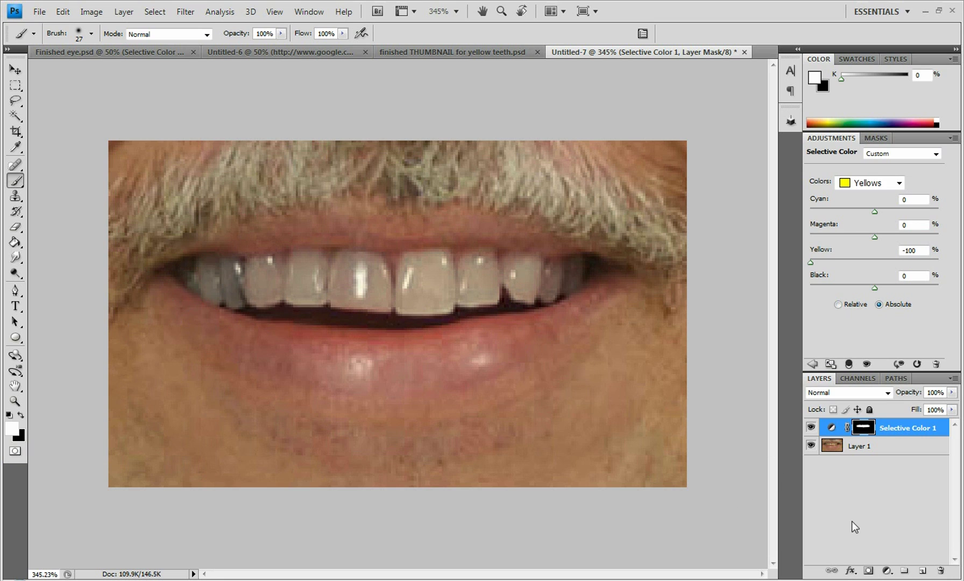
# On Layer 1, add a Selective Color layer setting Blacks' Black to -45.
pyautogui.click(878, 451)
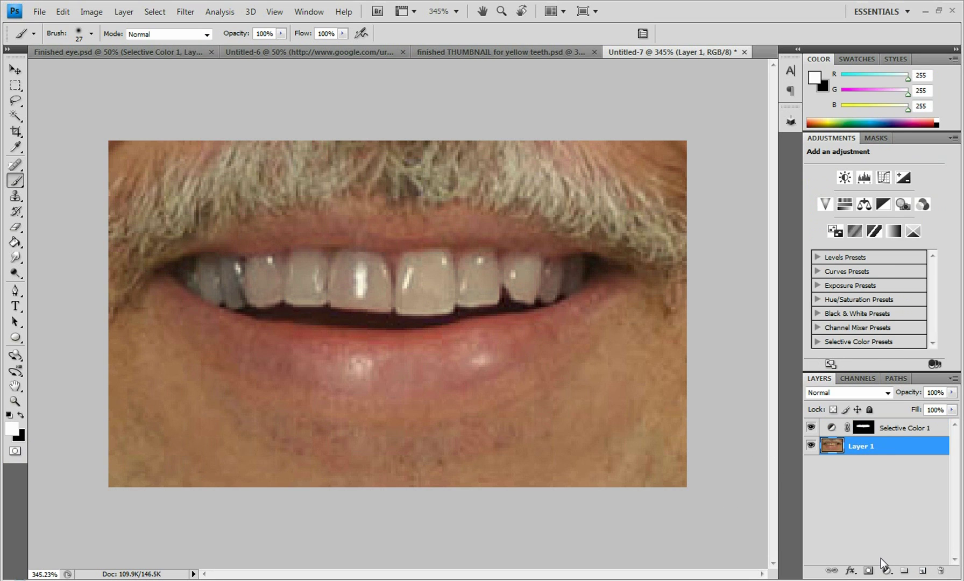
pyautogui.click(887, 570)
pyautogui.click(834, 567)
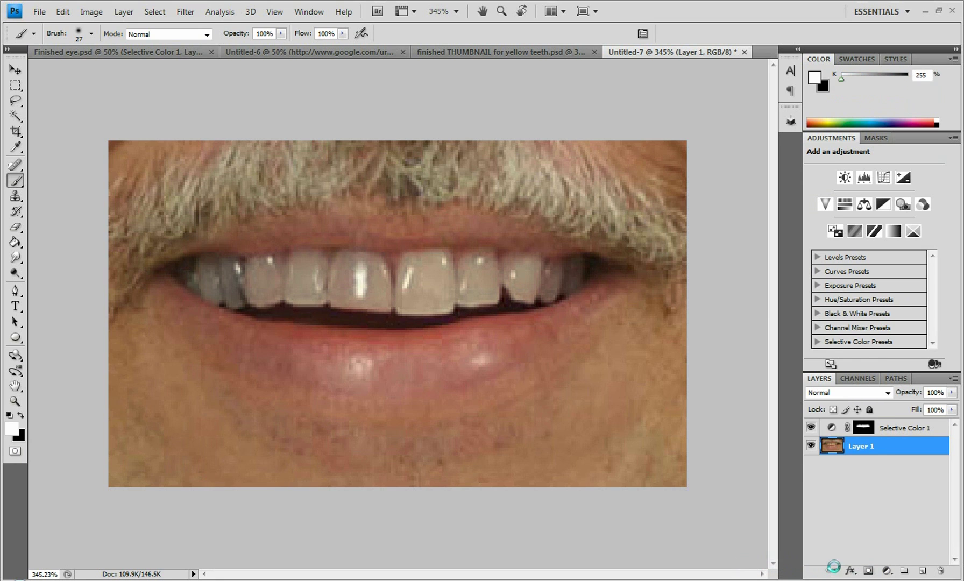
pyautogui.click(898, 183)
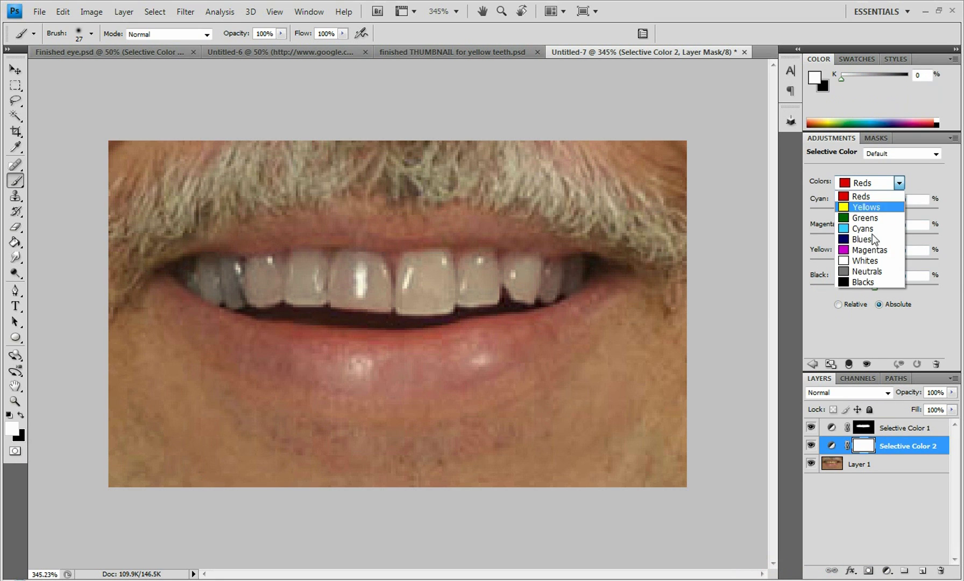
pyautogui.click(865, 282)
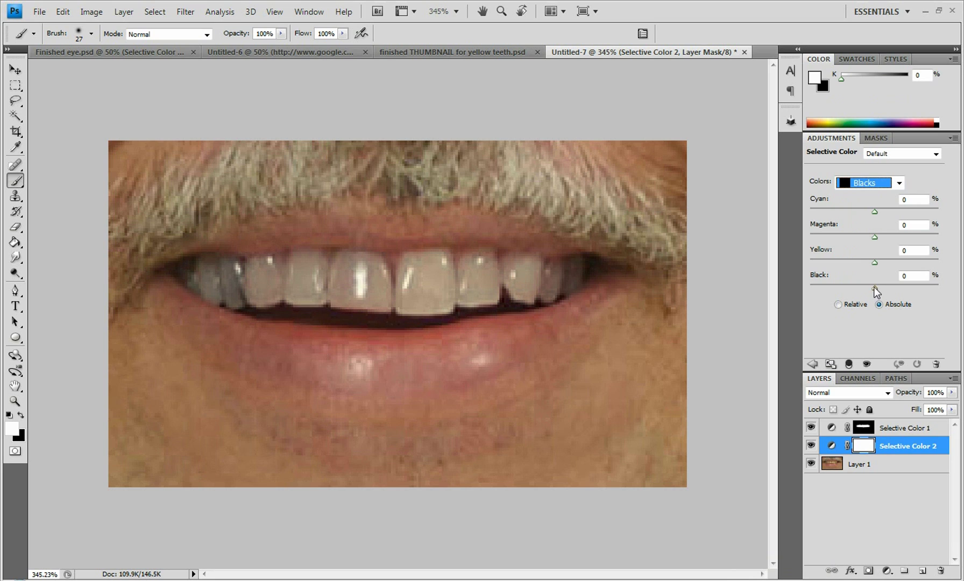
pyautogui.moveTo(876, 292); pyautogui.dragTo(849, 291)
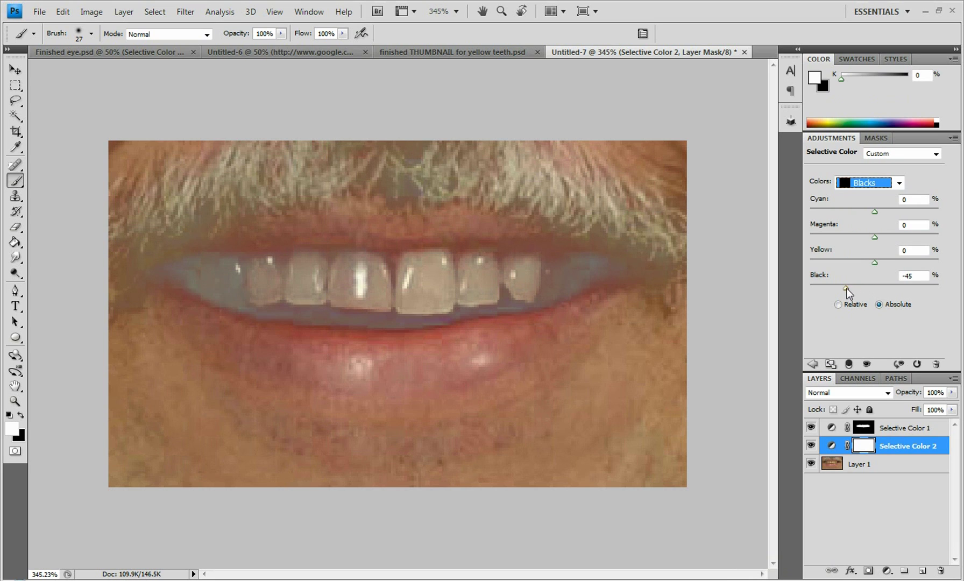
# Fill the new Selective Color layer's mask with black using the Paint Bucket.
pyautogui.click(15, 242)
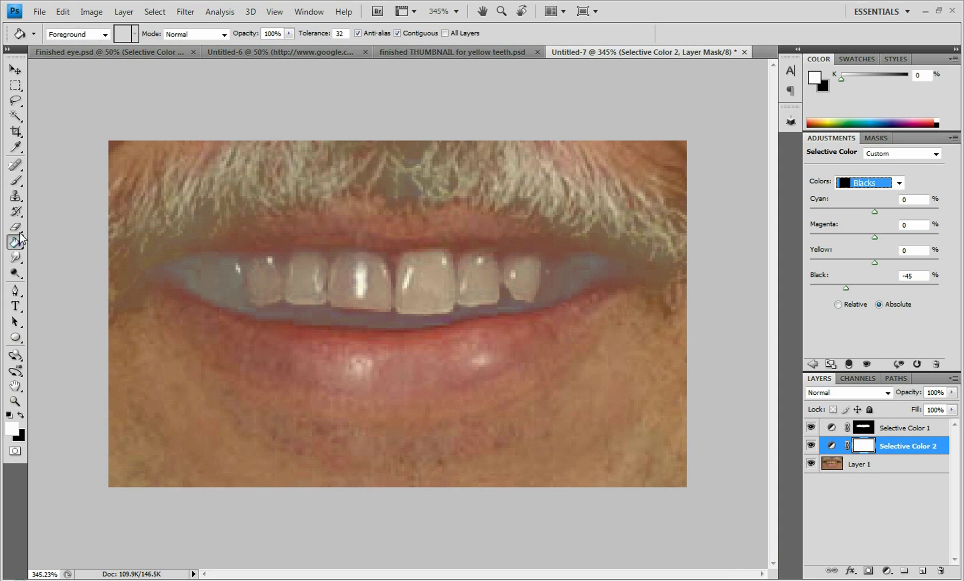
pyautogui.click(21, 415)
pyautogui.click(326, 311)
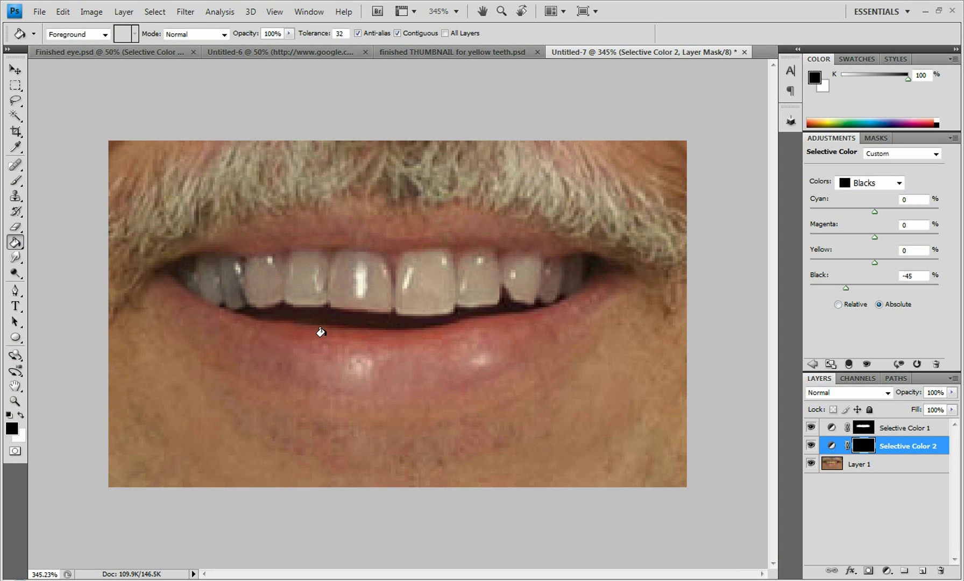
pyautogui.moveTo(273, 580)
pyautogui.click(15, 181)
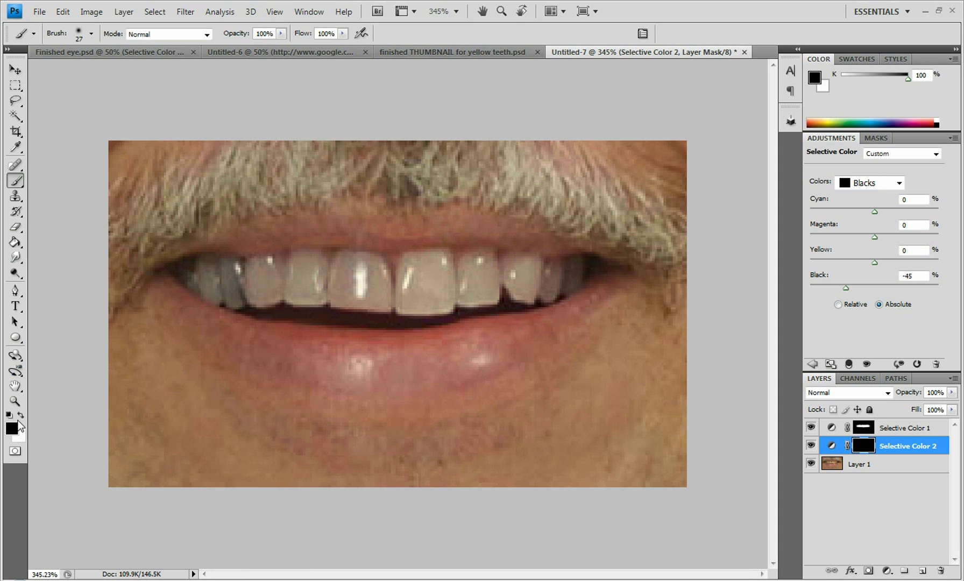
# Paint the dark left tooth white on the mask with a 12 px brush, then set Black to -47.
pyautogui.click(21, 414)
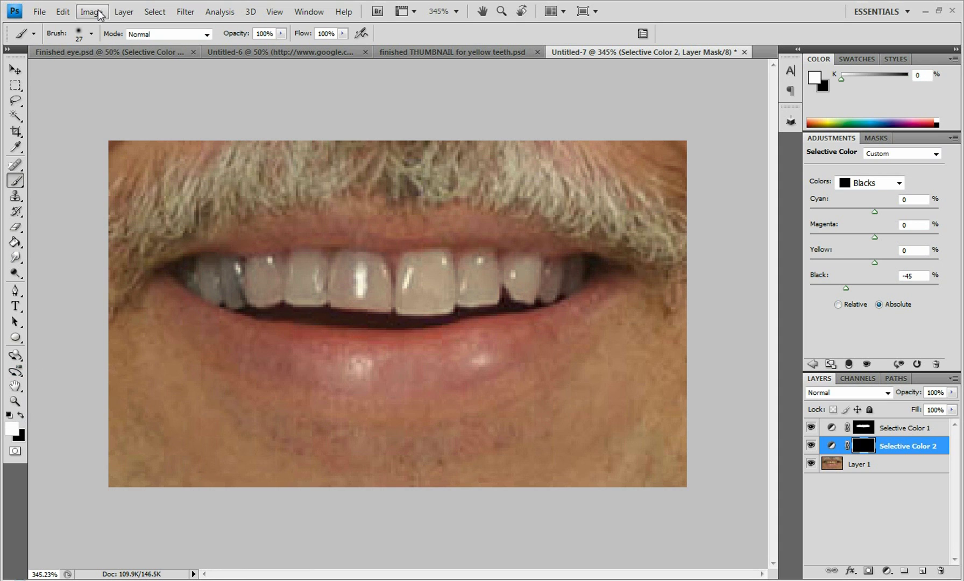
pyautogui.click(91, 33)
pyautogui.moveTo(38, 71); pyautogui.dragTo(31, 74)
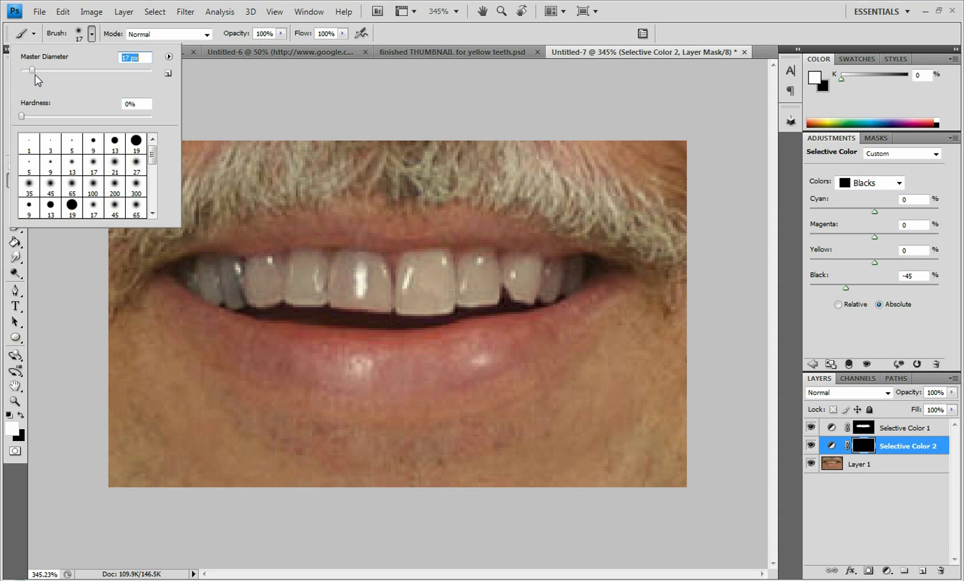
pyautogui.moveTo(31, 71); pyautogui.dragTo(28, 71)
pyautogui.click(234, 269)
pyautogui.moveTo(233, 269)
pyautogui.mouseDown()
pyautogui.moveTo(233, 299)
pyautogui.moveTo(231, 279)
pyautogui.mouseUp()
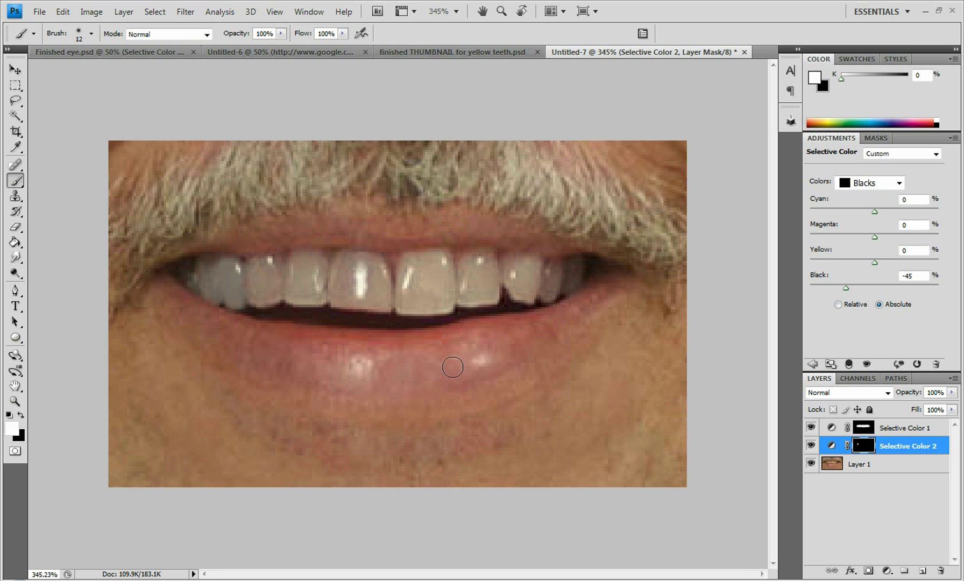
pyautogui.moveTo(845, 288); pyautogui.dragTo(844, 290)
pyautogui.keyDown('alt'); pyautogui.scroll(-5, 400, 320); pyautogui.keyUp('alt')
pyautogui.keyDown('alt'); pyautogui.scroll(-2, 505, 327); pyautogui.keyUp('alt')
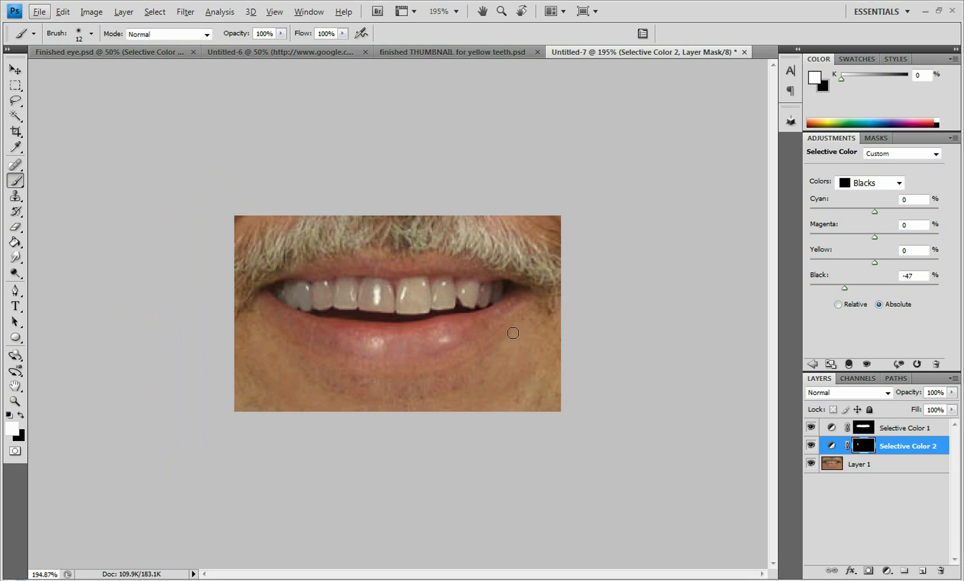